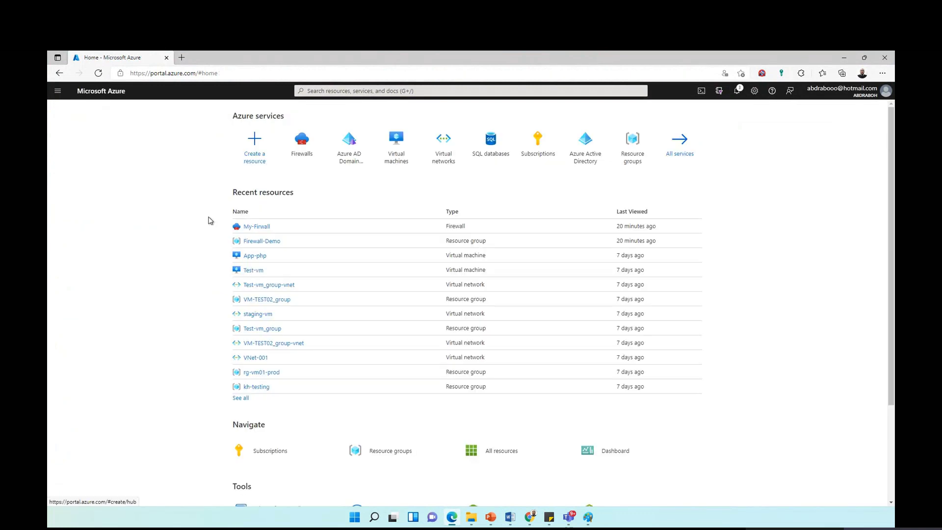
Open the My-Firwall firewall and review its public IP configuration and overview
left_click(259, 227)
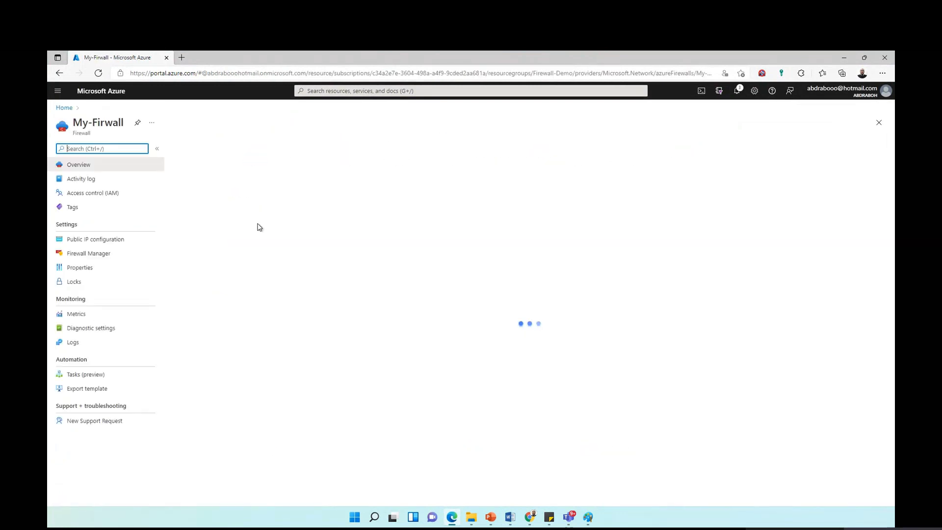
right_click(530, 516)
left_click(488, 466)
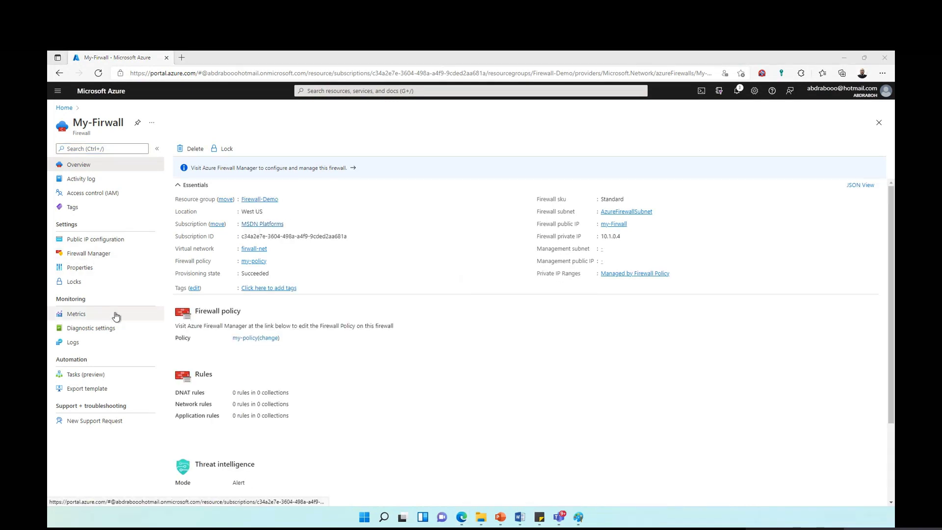
left_click(109, 239)
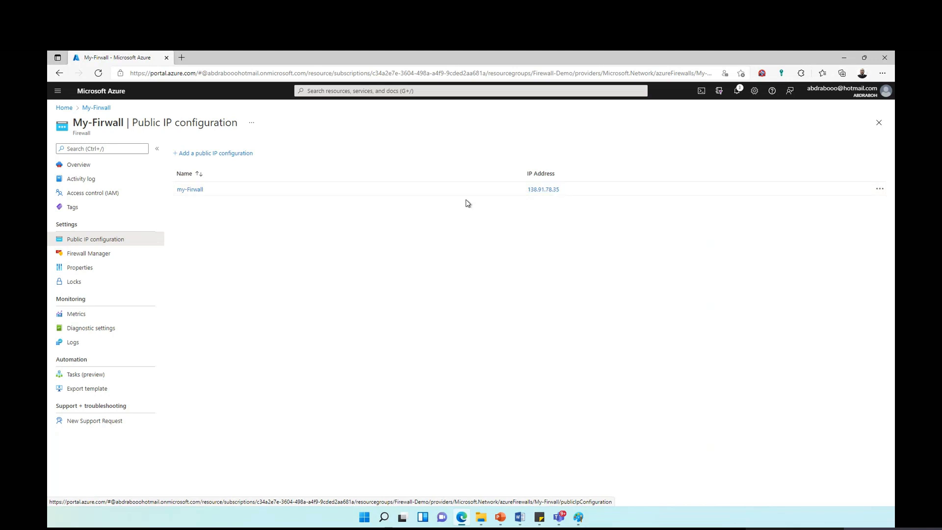
left_click(97, 166)
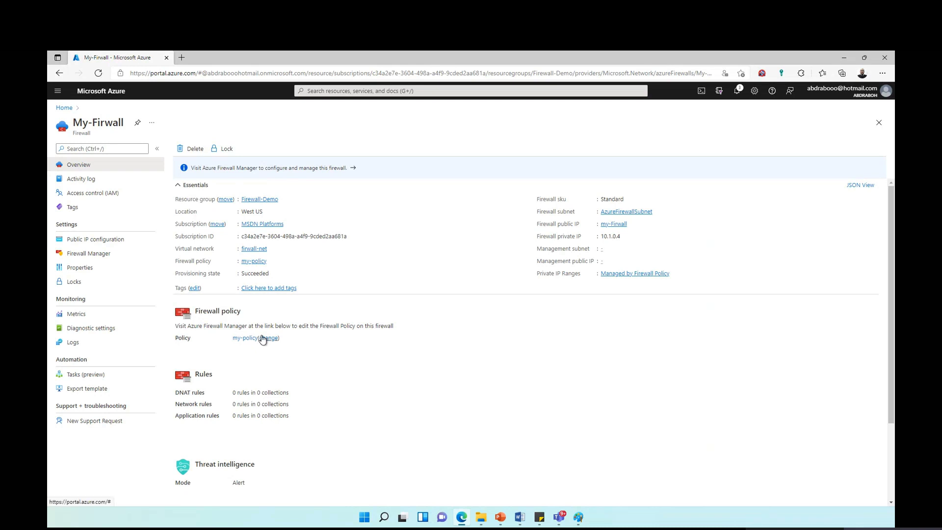
Open the firewall's my-policy and look through its DNAT, network and application rules and its parent policy setting
left_click(244, 339)
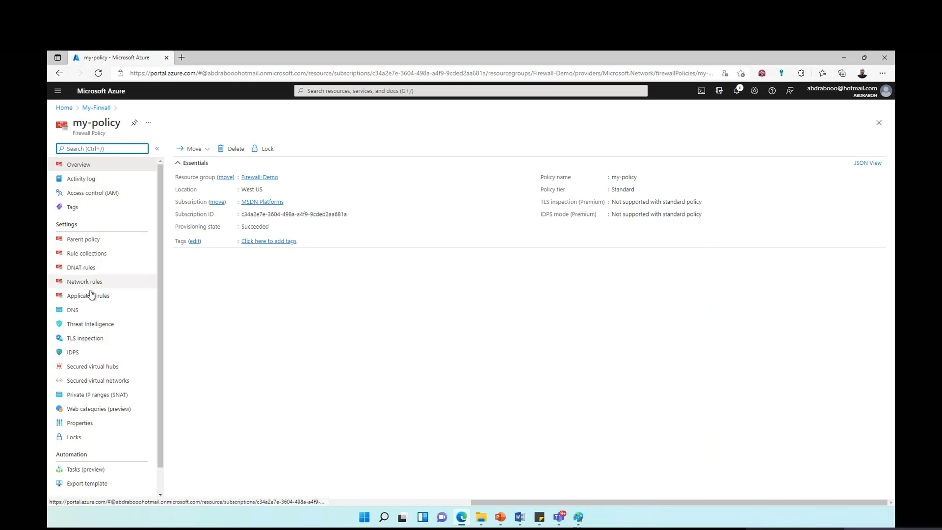
left_click(86, 273)
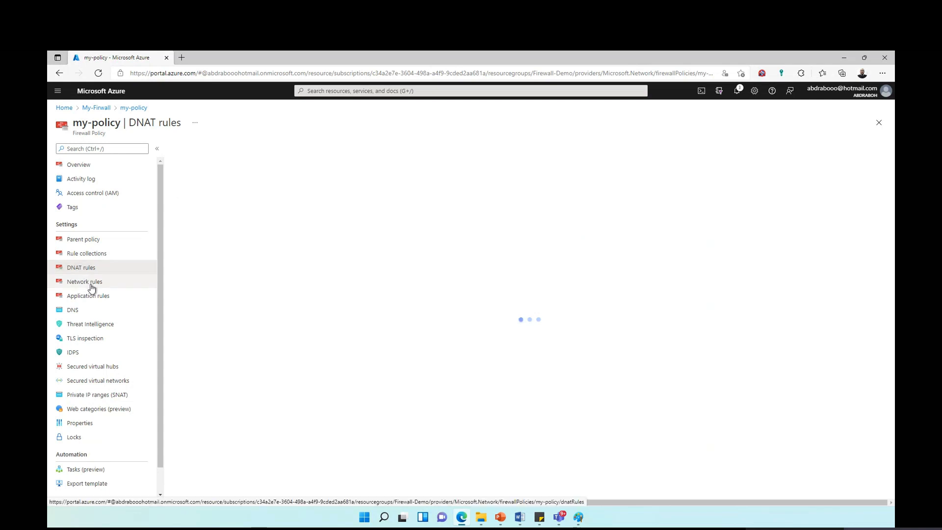
left_click(87, 284)
left_click(105, 298)
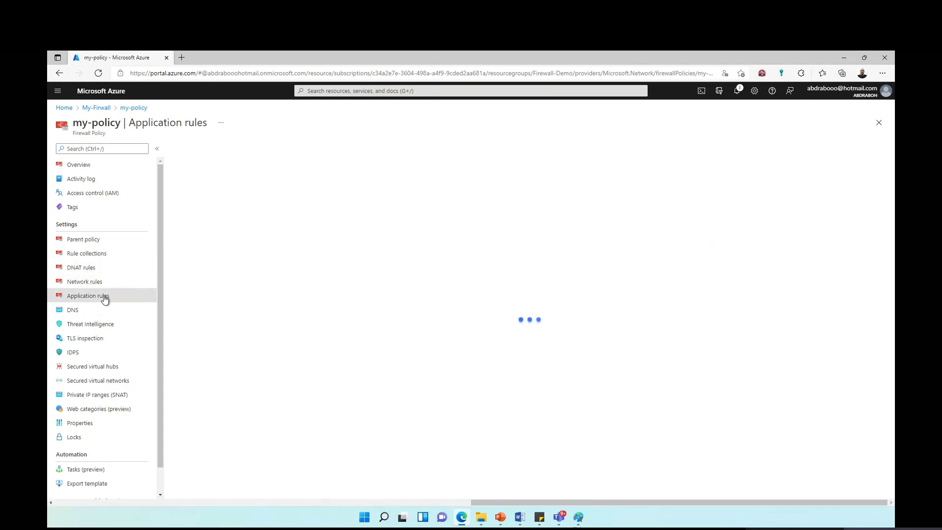
left_click(92, 243)
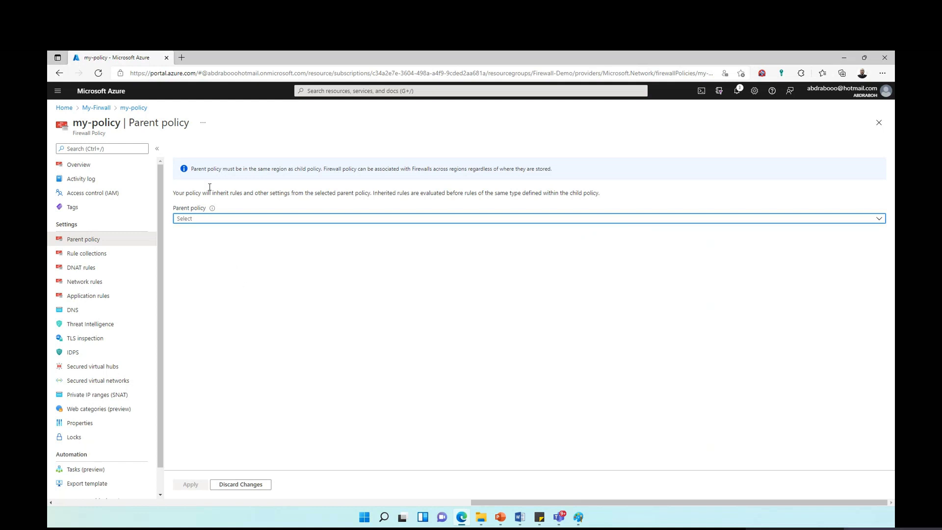
Return to the portal home, search for dns, open DNS zones and start creating a DNS zone
left_click(96, 108)
left_click(63, 107)
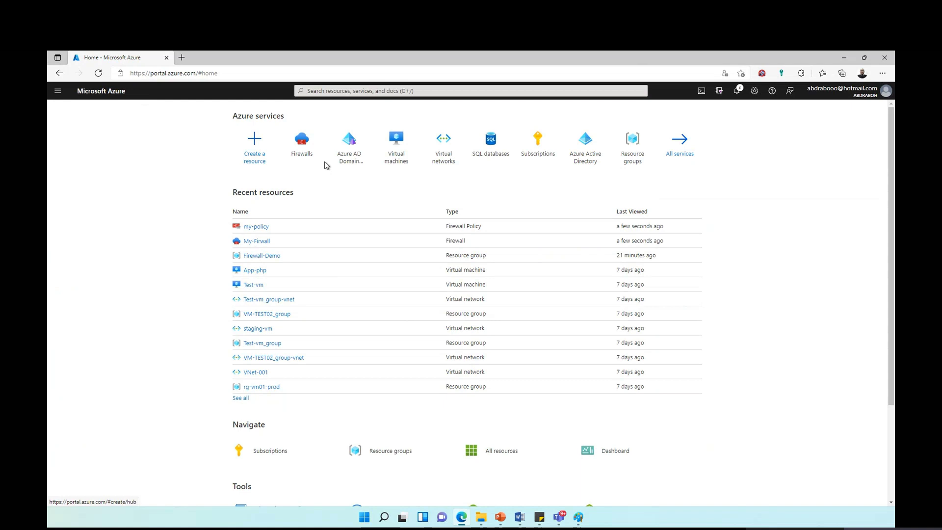
left_click(273, 141)
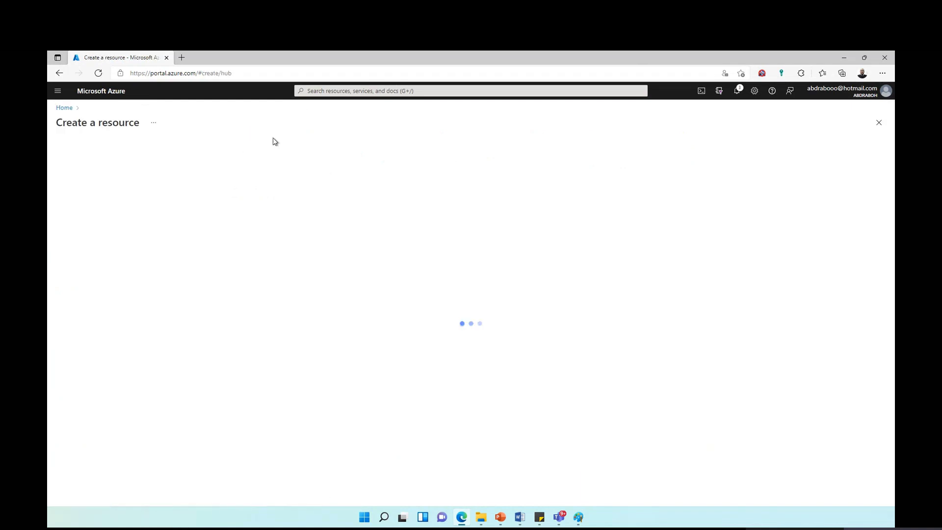
left_click(339, 91)
type("dva=s")
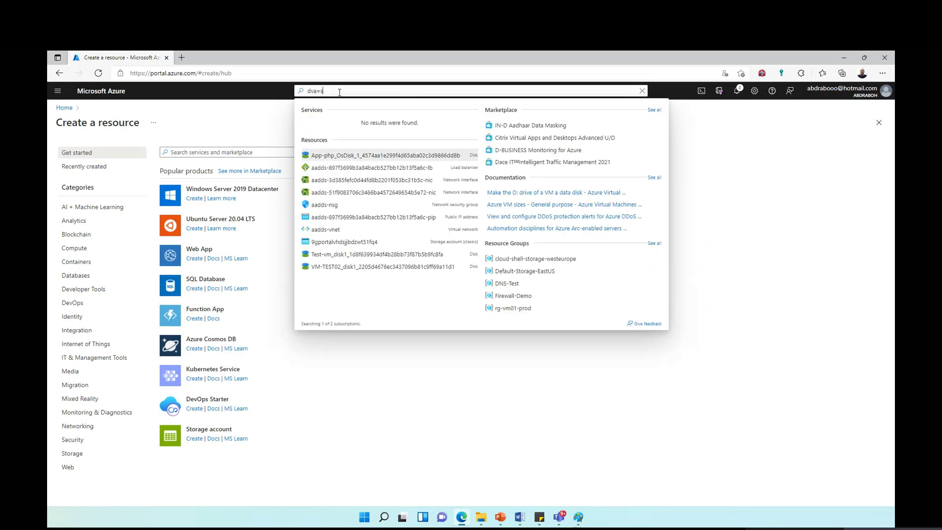
key("BackSpace")
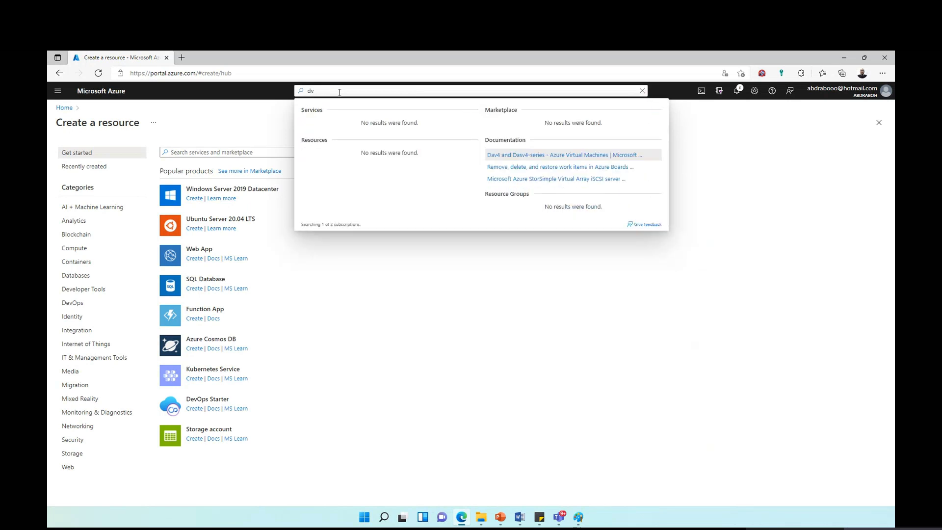
key("BackSpace")
key("BackSpace")
type("dns")
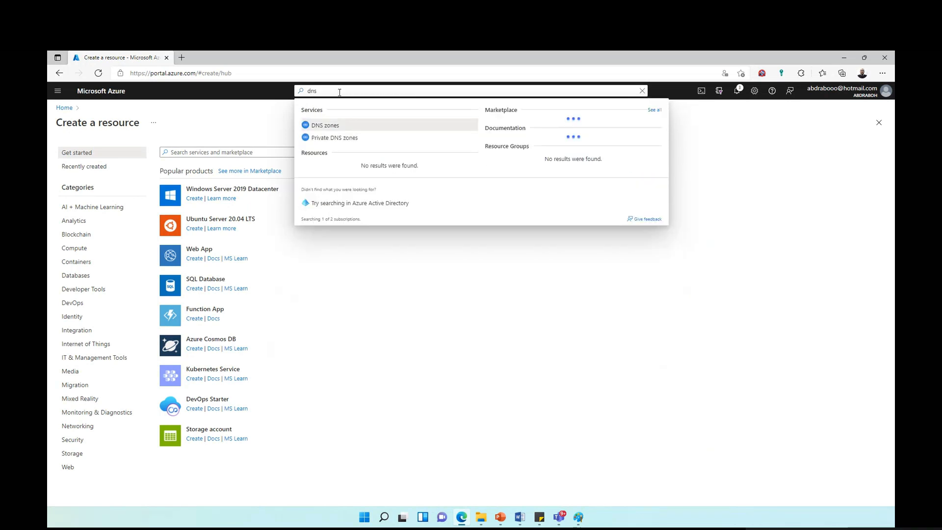
left_click(334, 128)
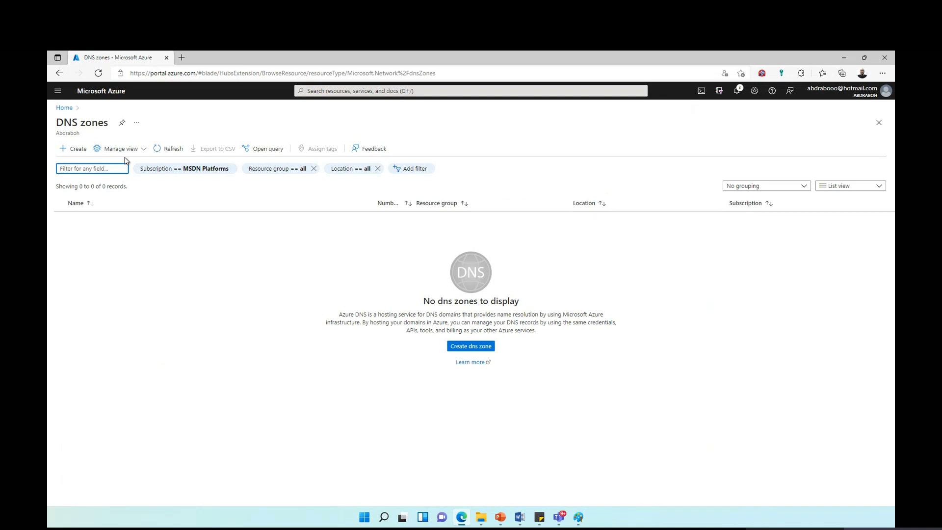
left_click(464, 346)
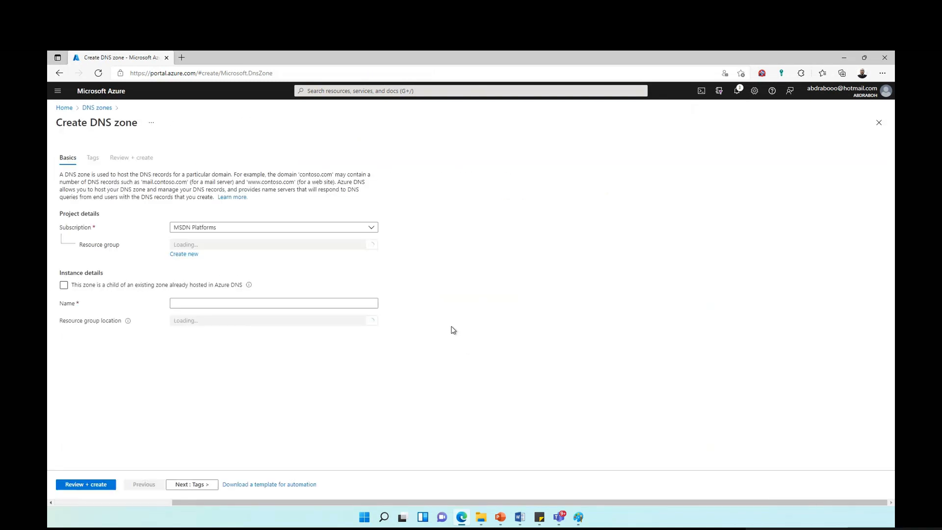
Create a new resource group named DNS-Zone-Test for the DNS zone
left_click(220, 247)
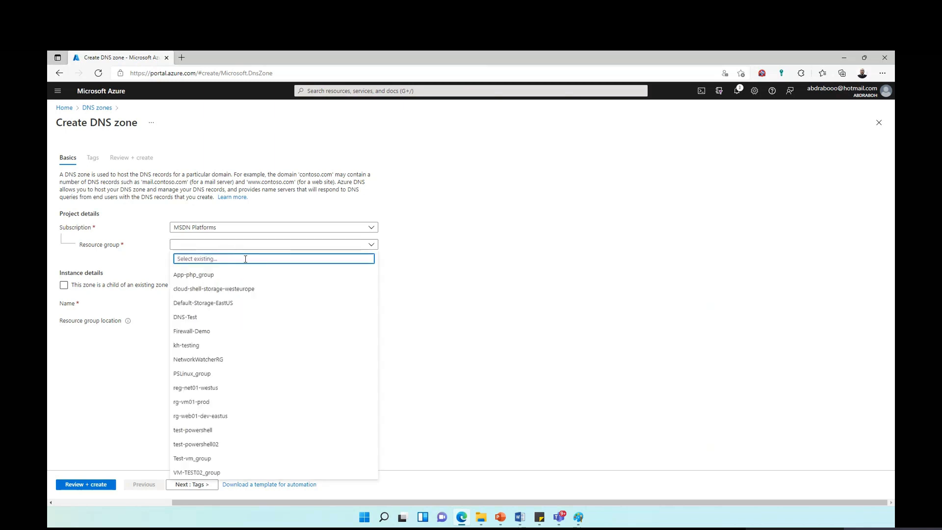
left_click(126, 258)
left_click(183, 254)
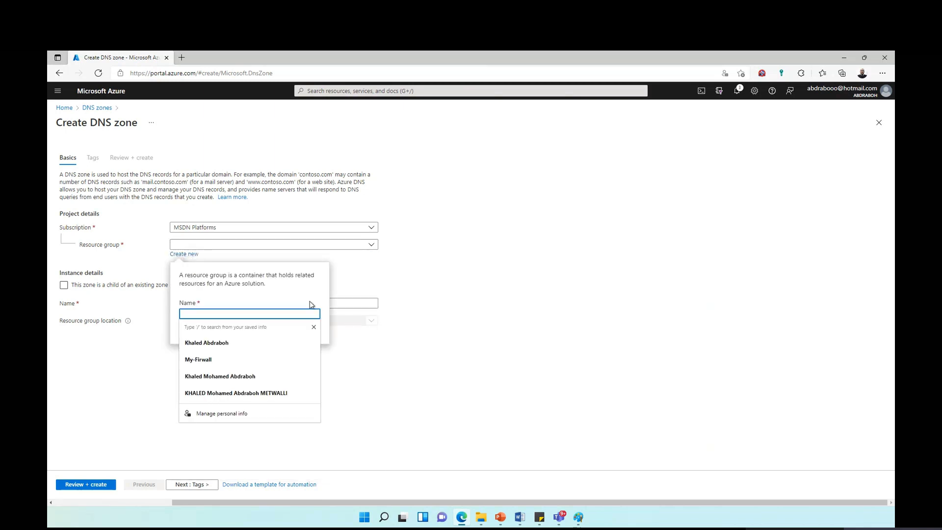
type("DNS-Z")
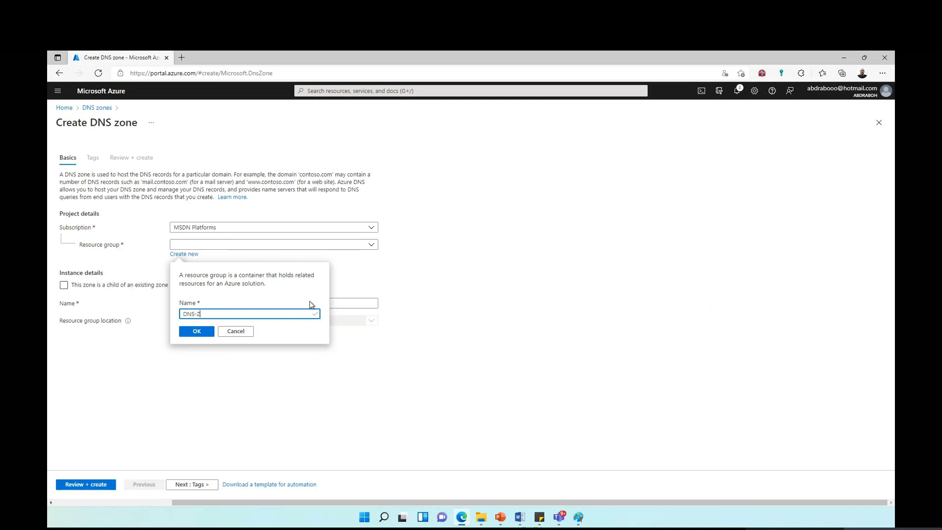
type("one-test")
left_click(196, 331)
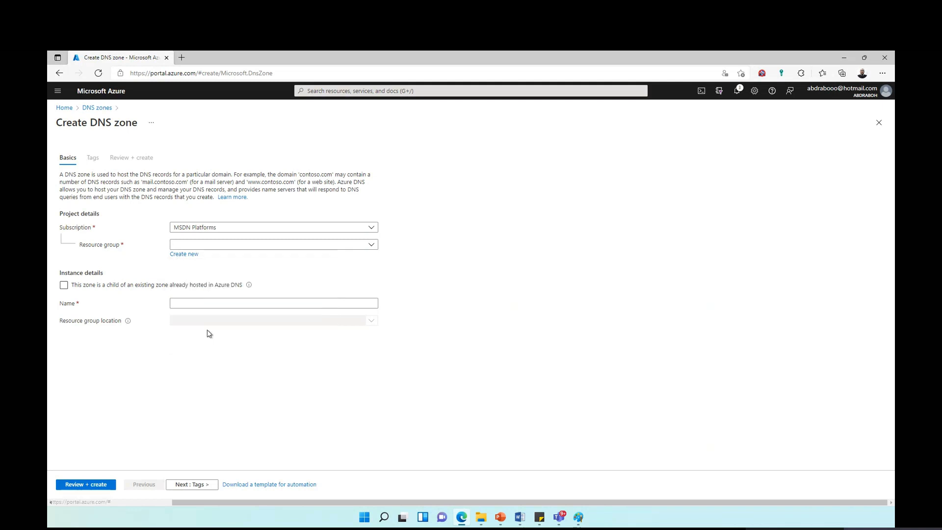
Name the DNS zone xyz.local, set the resource group location to East US, and create the zone
left_click(238, 301)
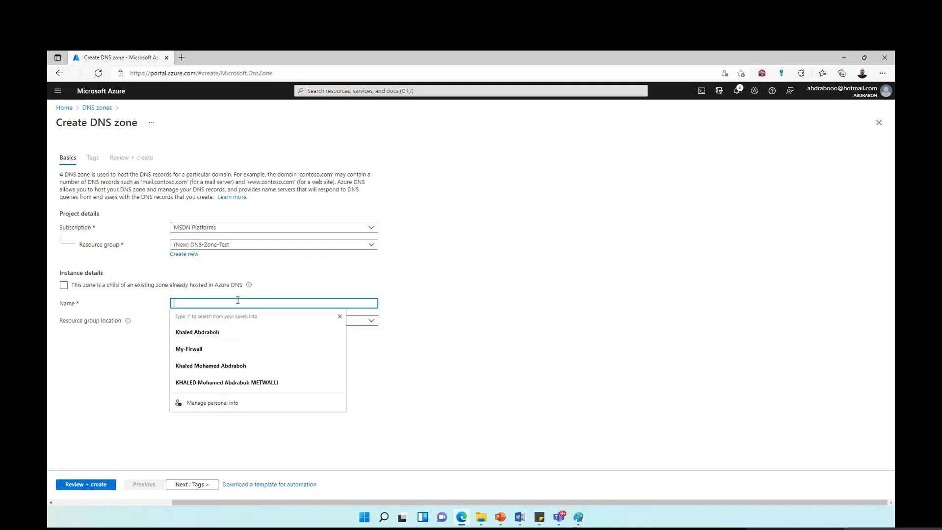
type("a")
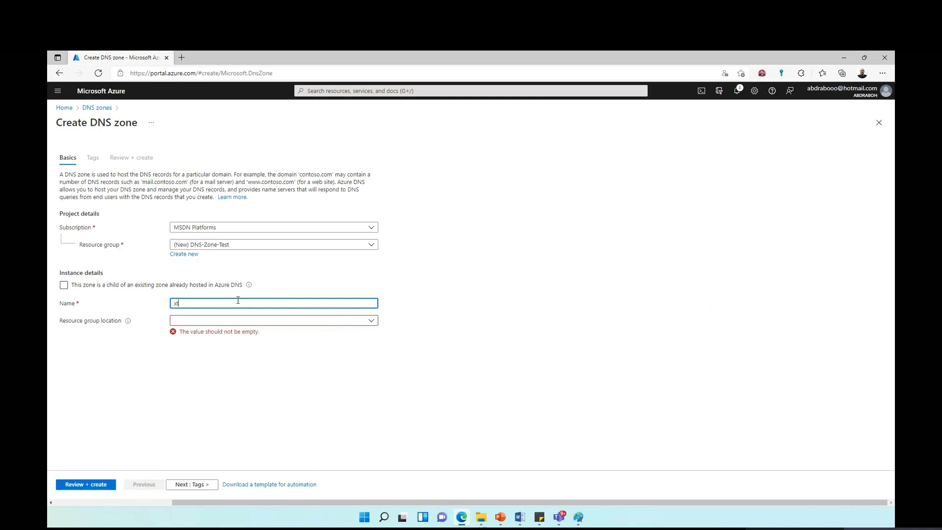
type("yz.")
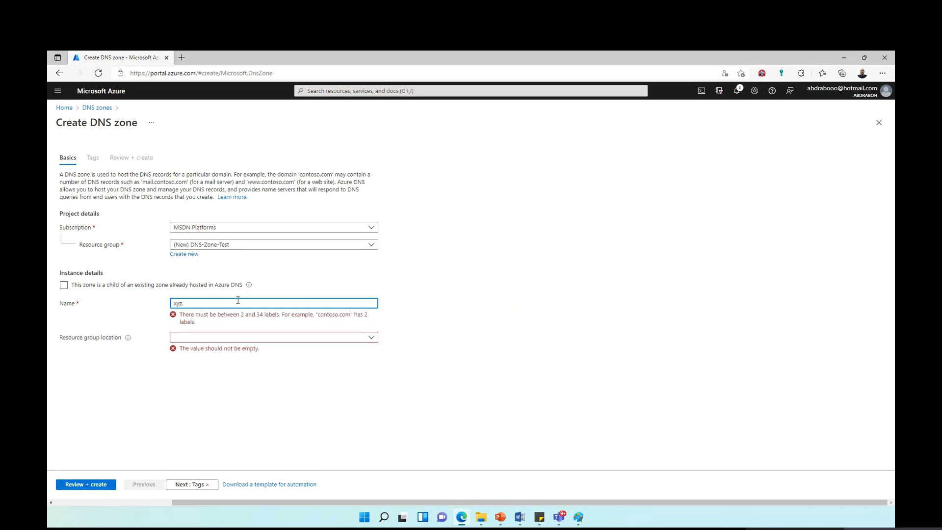
type("local")
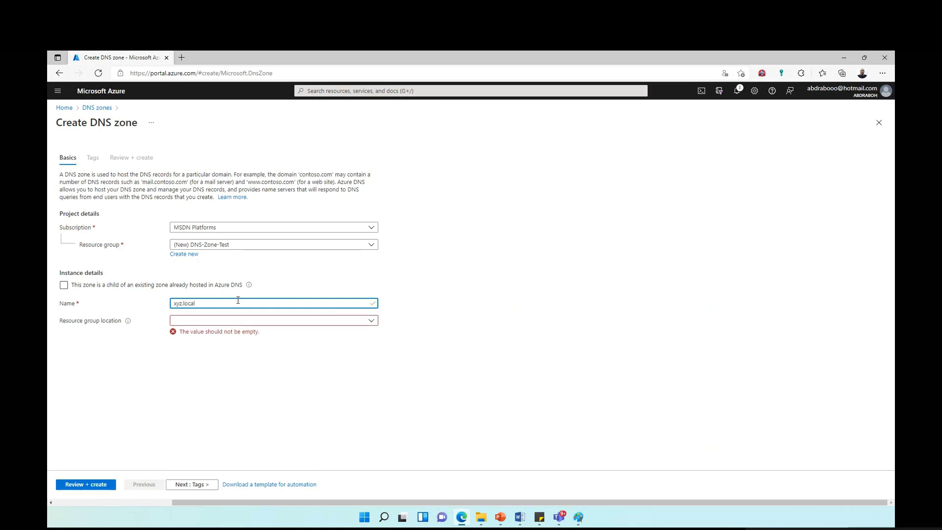
left_click(249, 325)
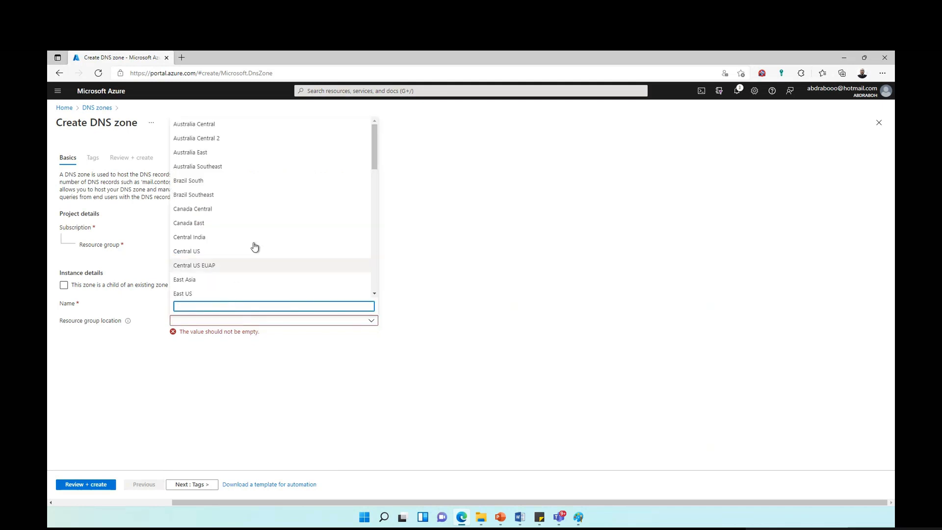
scroll(247, 186, "down", 1)
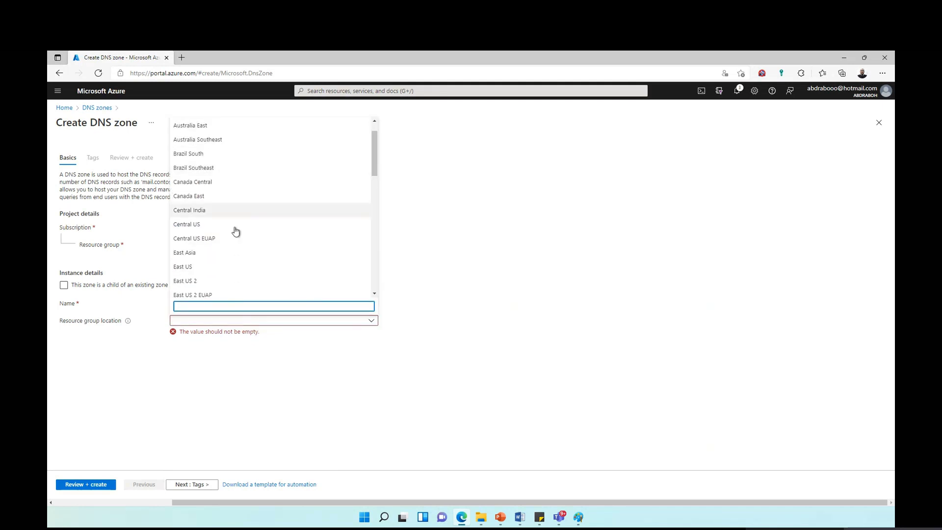
left_click(215, 265)
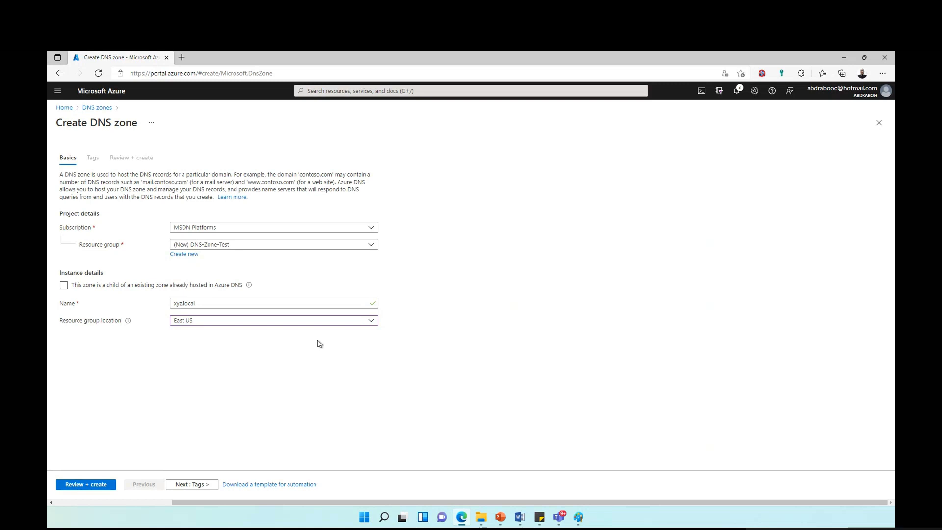
left_click(93, 484)
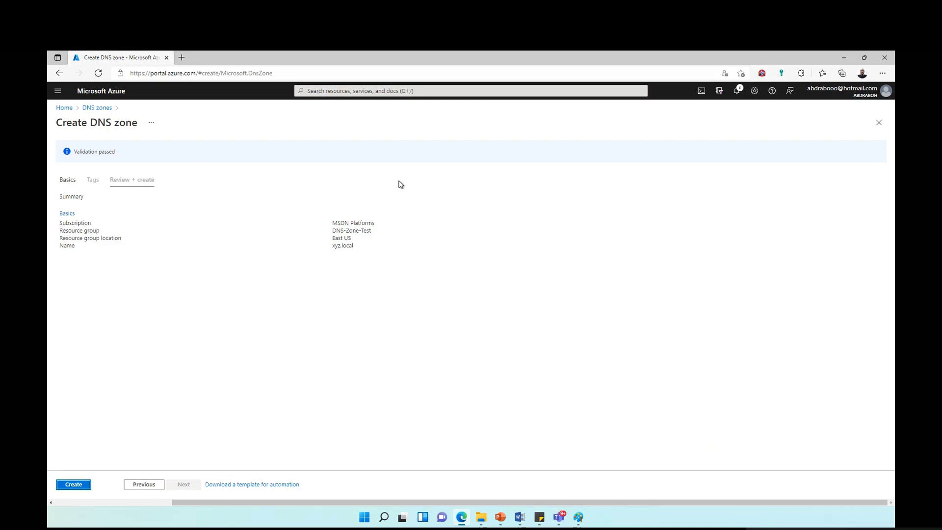
left_click(74, 485)
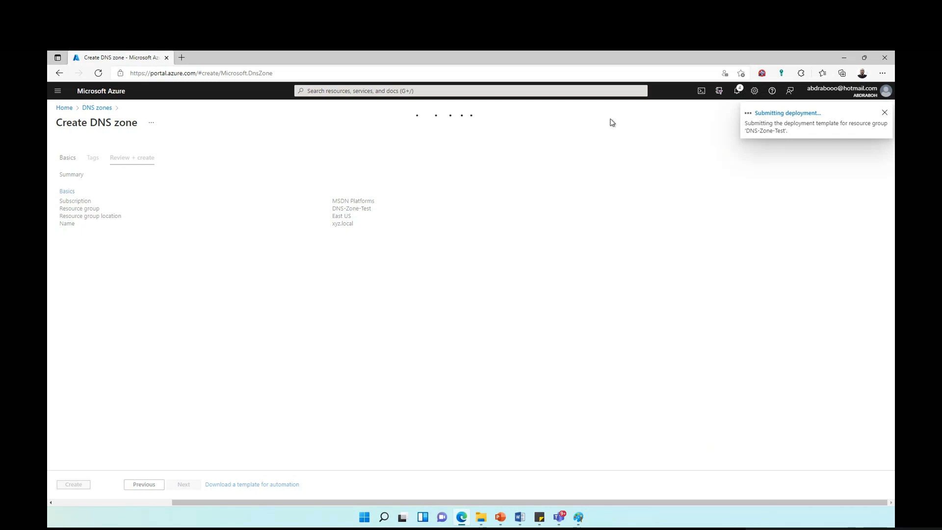
Open the DNS zone deployment from the home page's notifications and check its progress
left_click(58, 90)
left_click(68, 120)
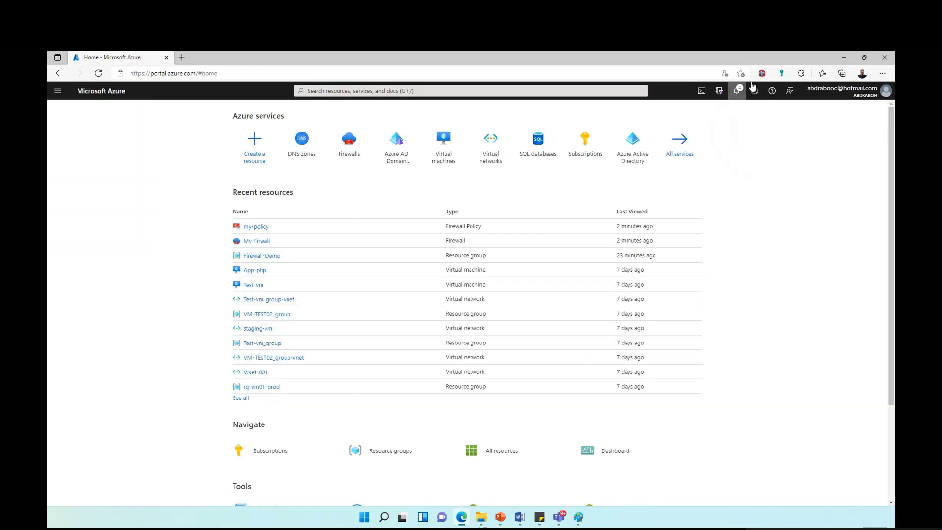
left_click(737, 91)
left_click(722, 157)
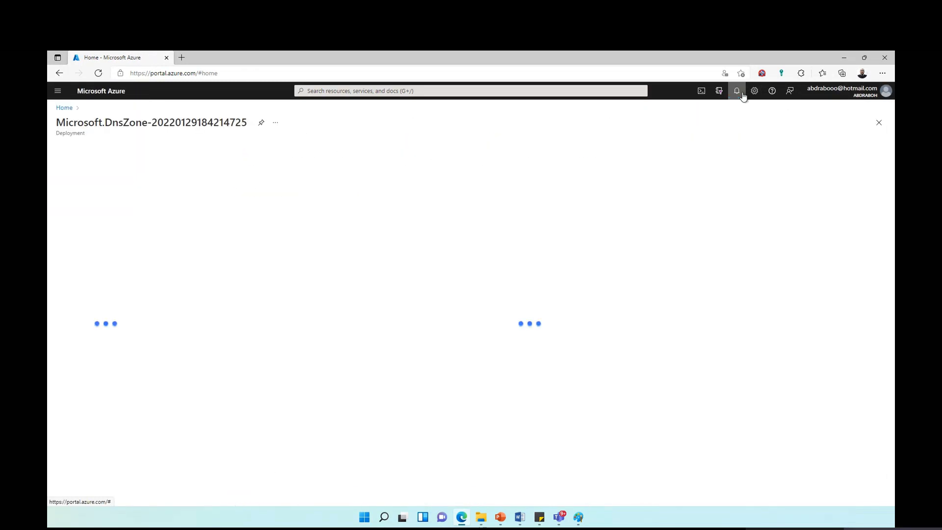
left_click(742, 93)
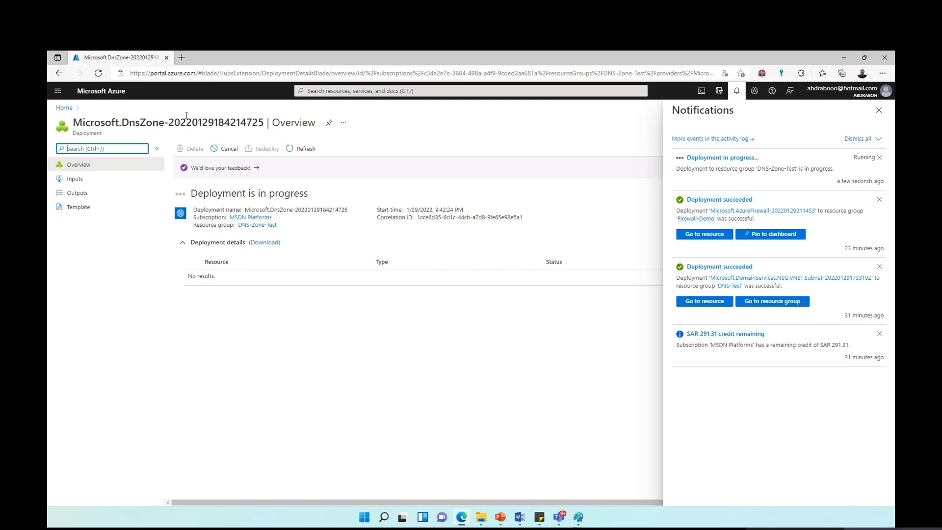
Return to the portal home page and close the notifications
left_click(57, 91)
left_click(63, 111)
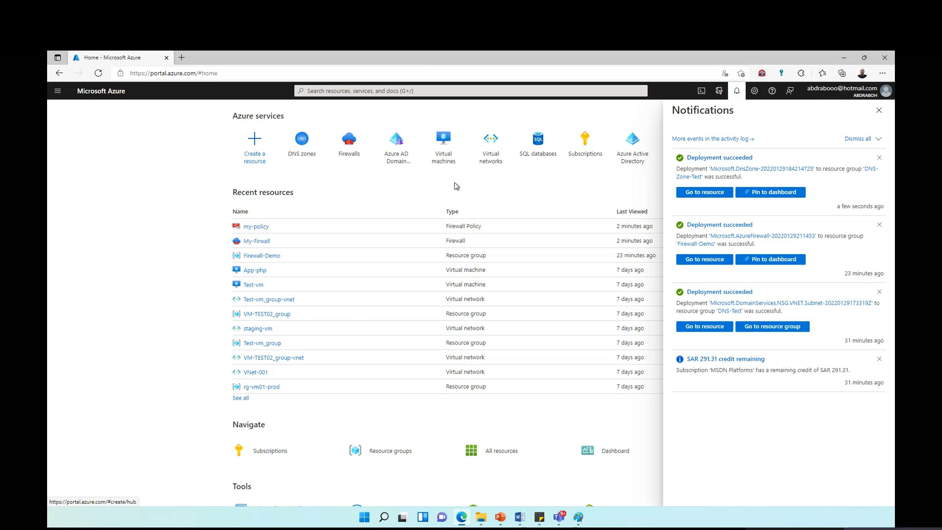
left_click(58, 91)
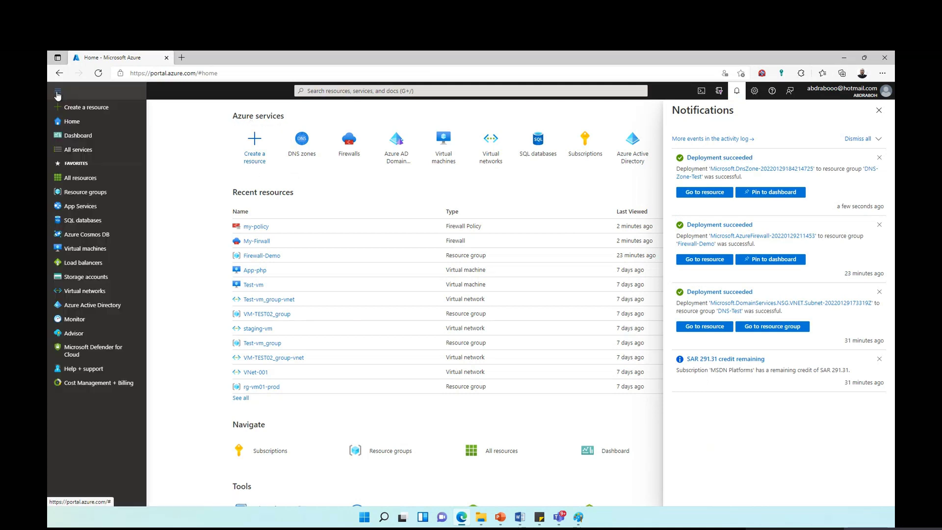
left_click(58, 91)
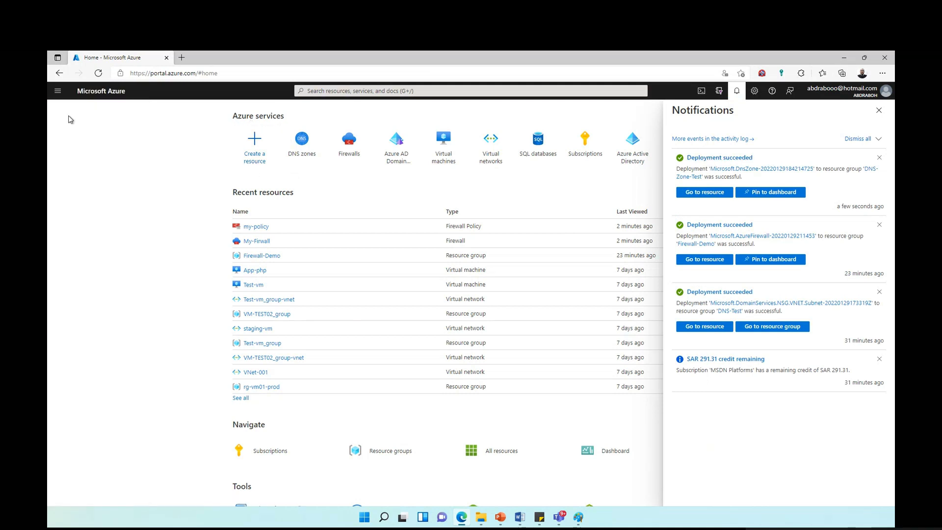
left_click(879, 111)
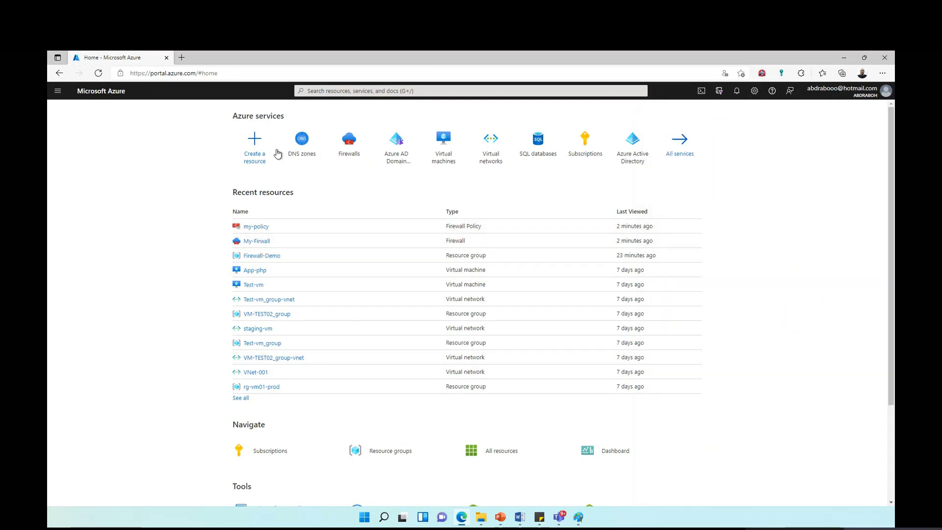
Check the full list of recent resources and close it to return to the DNS zone deployment
scroll(276, 336, "down", 3)
scroll(269, 340, "up", 3)
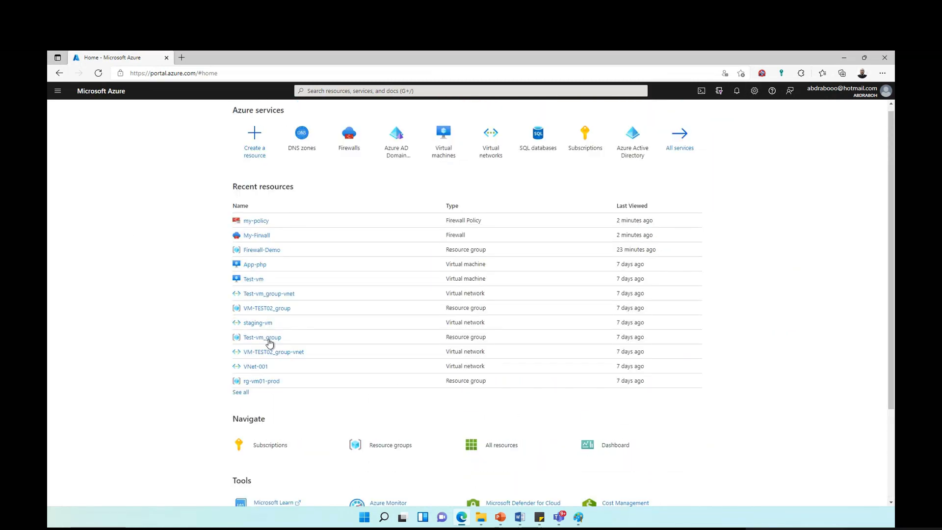
left_click(245, 397)
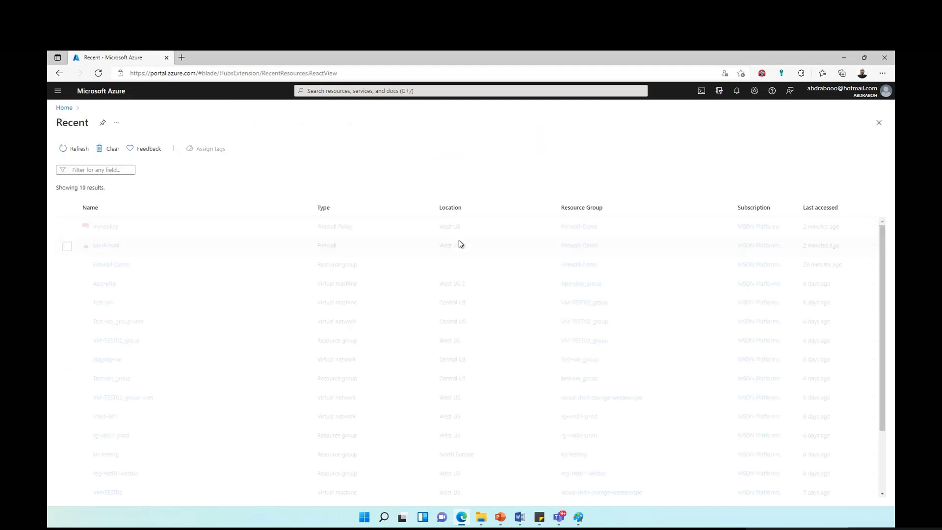
left_click(879, 122)
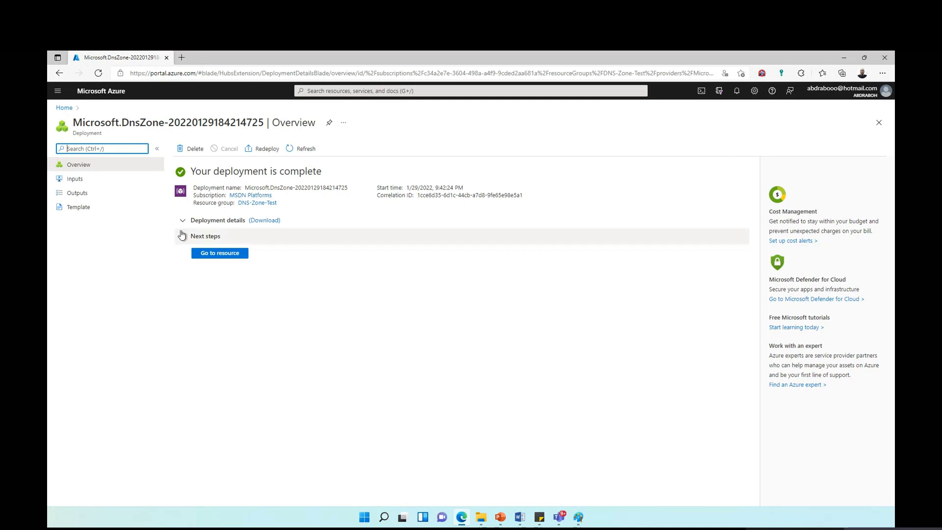
Review the inputs and outputs of the DNS zone deployment
left_click(76, 180)
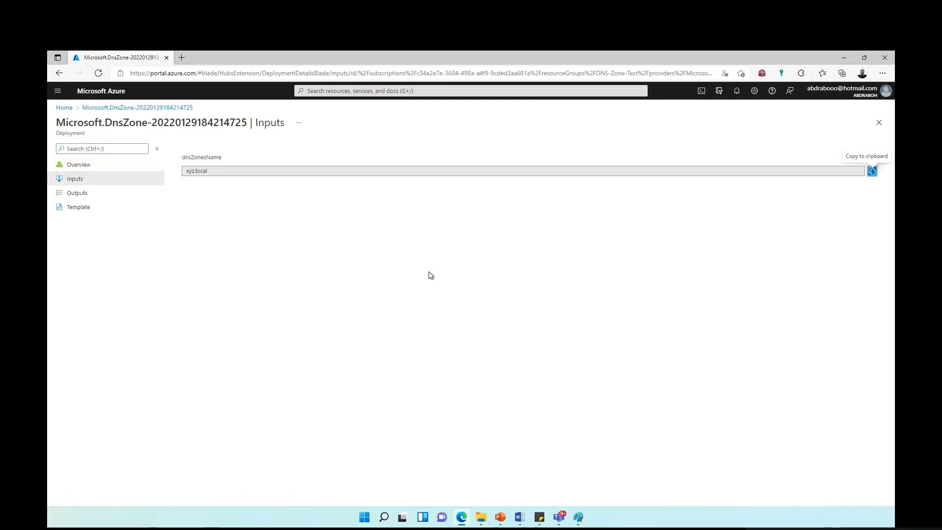
left_click(87, 194)
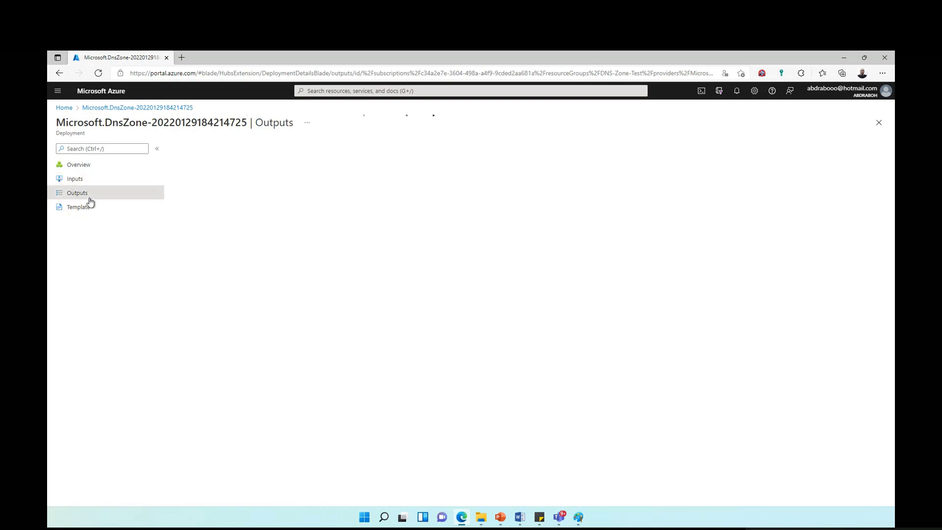
left_click(78, 180)
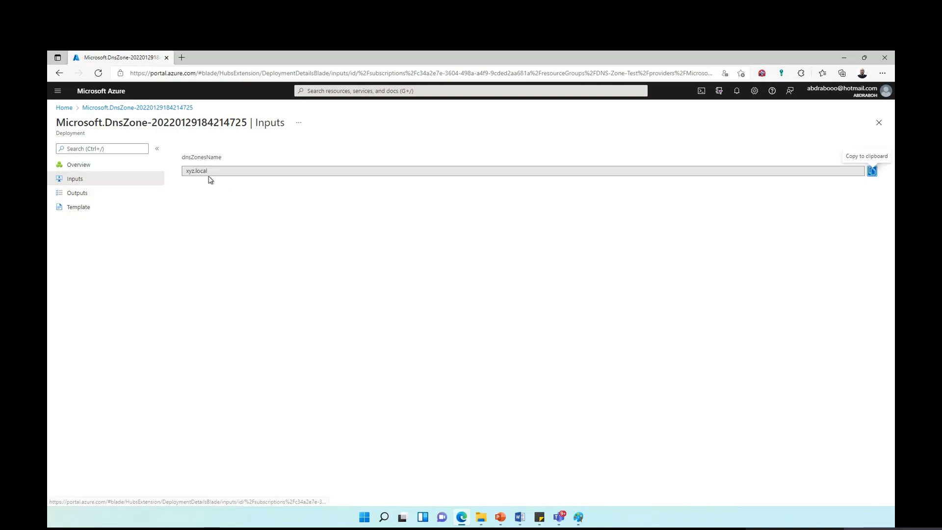
Open the deployed xyz.local DNS zone from the deployment overview
left_click(63, 165)
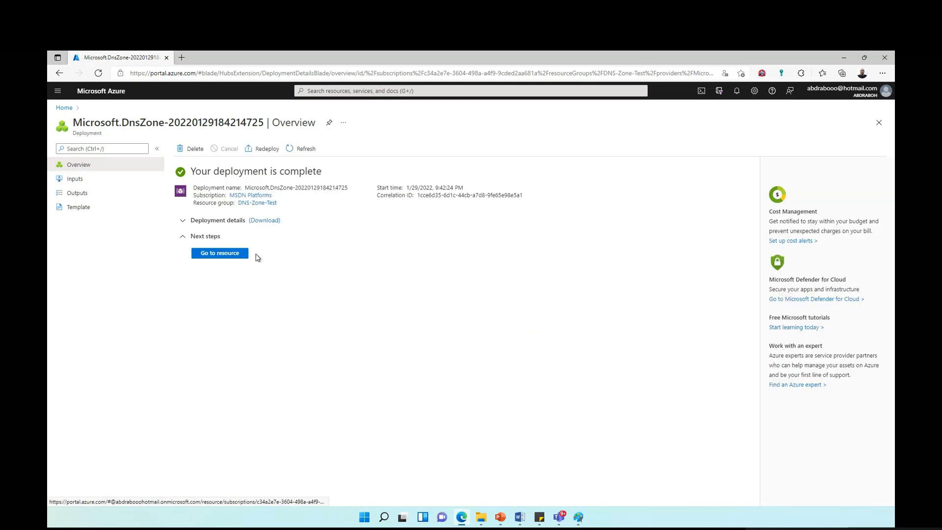
left_click(236, 260)
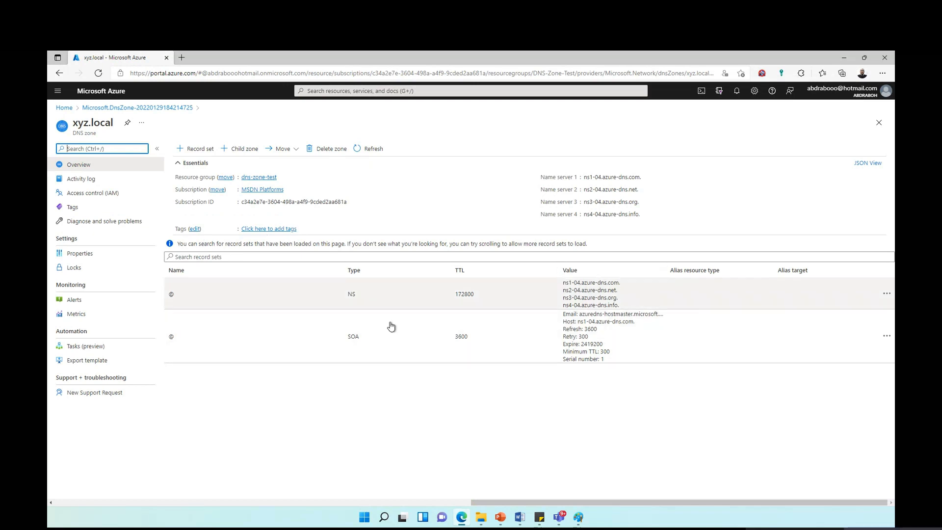
left_click(305, 256)
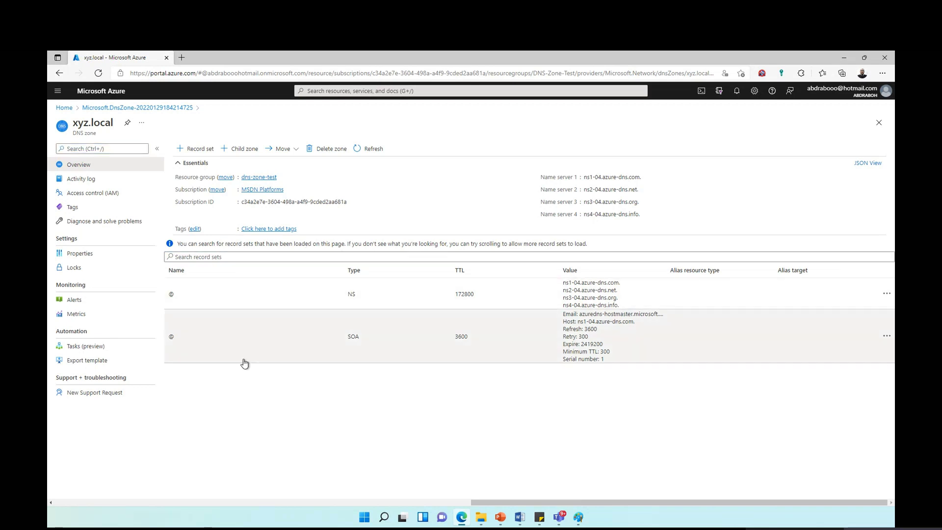
Start a new record set named mail in the xyz.local zone and set its type to MX – Mail eXchange records
left_click(208, 150)
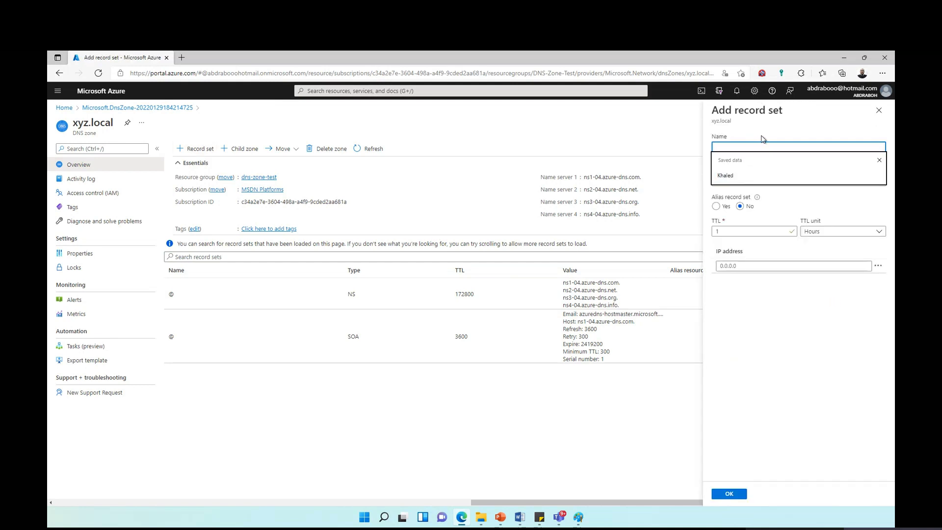
type("mail")
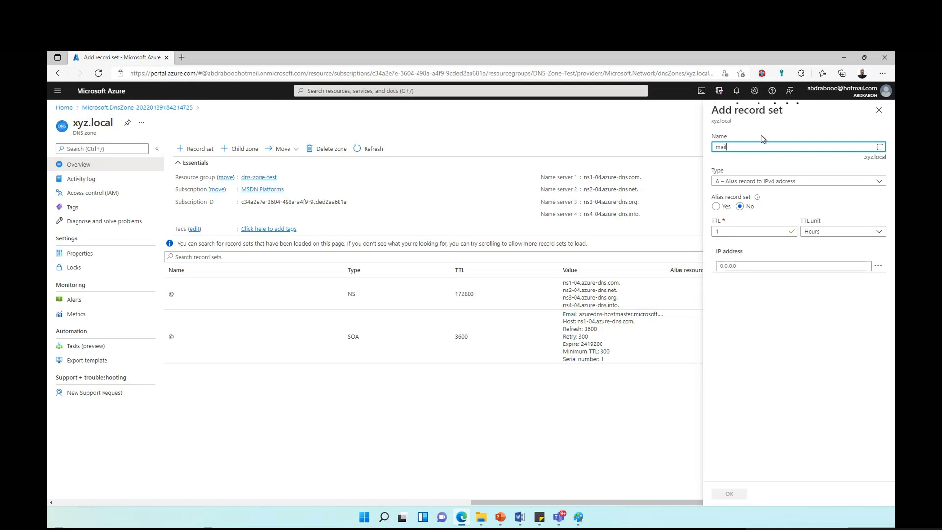
left_click(766, 184)
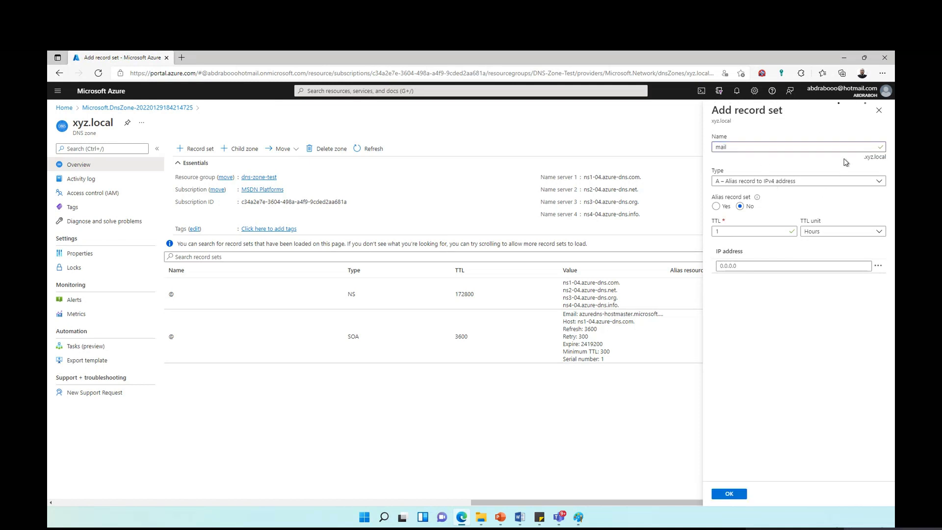
left_click(818, 183)
left_click(818, 183)
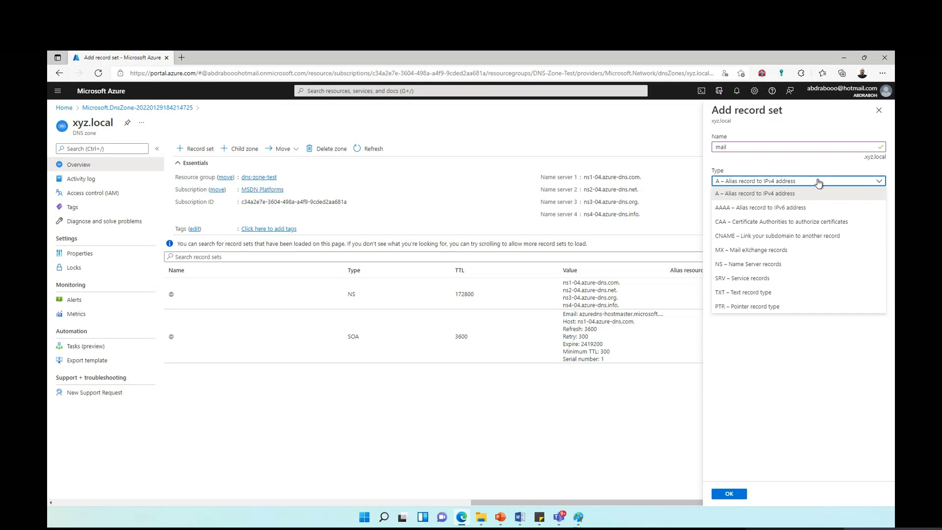
left_click(755, 250)
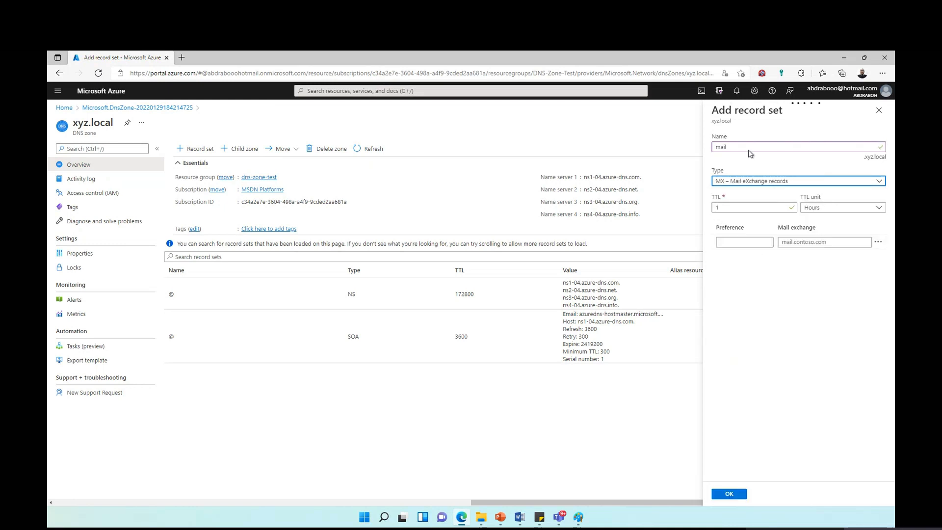
Give the MX record preference 10 and mail exchange mai.xyz.com, and create the record set
left_click(748, 243)
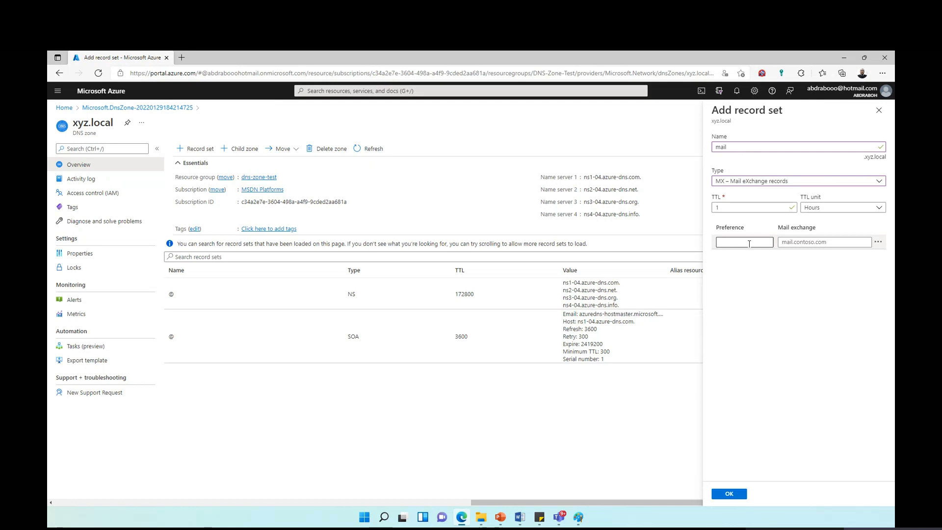
type("10")
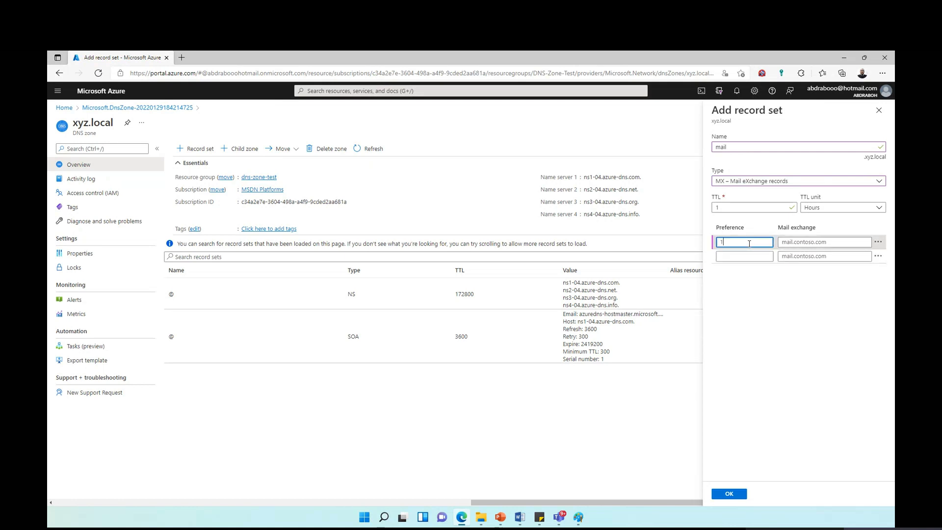
left_click(794, 242)
type("ma")
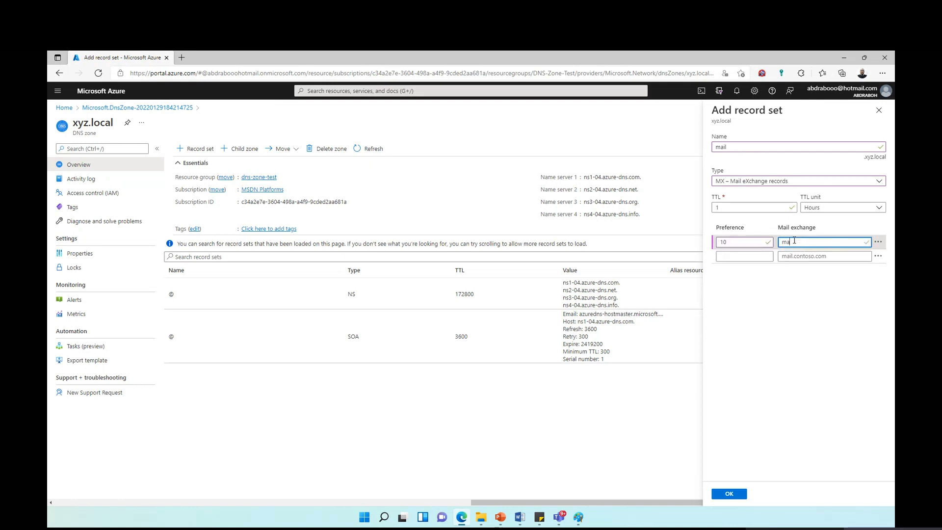
type("il")
type(".")
type("x")
type("yz.com")
left_click(797, 315)
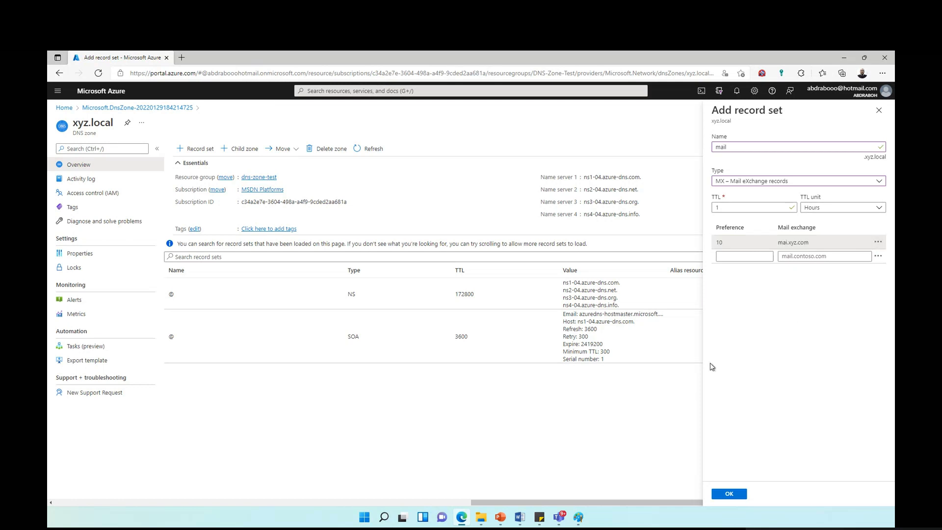
left_click(722, 493)
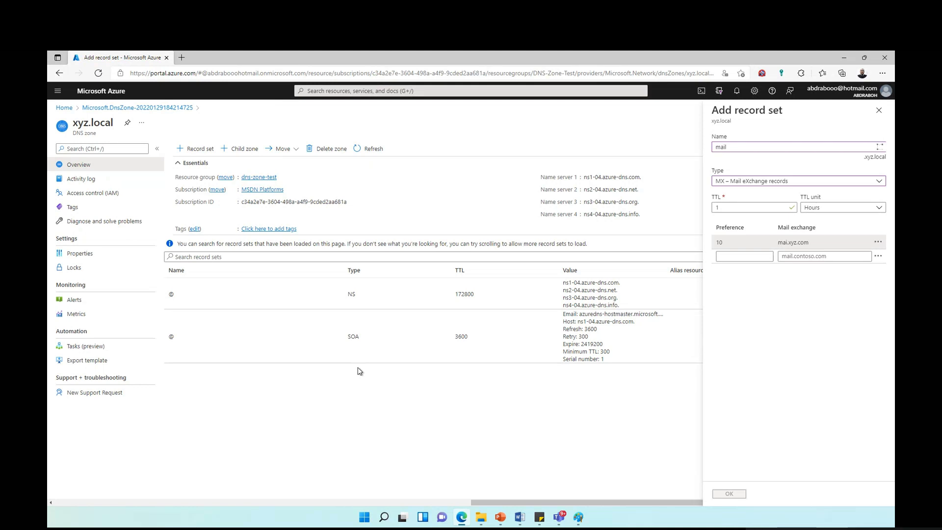
left_click(729, 493)
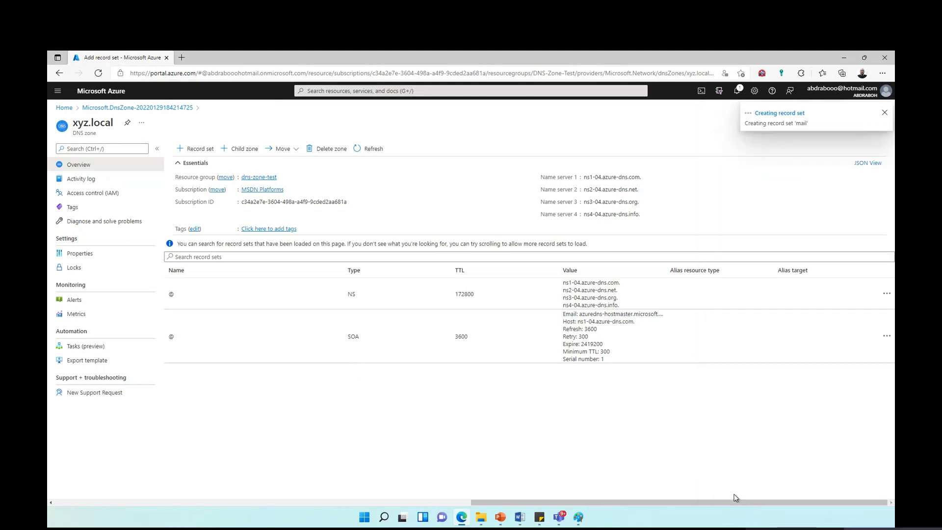